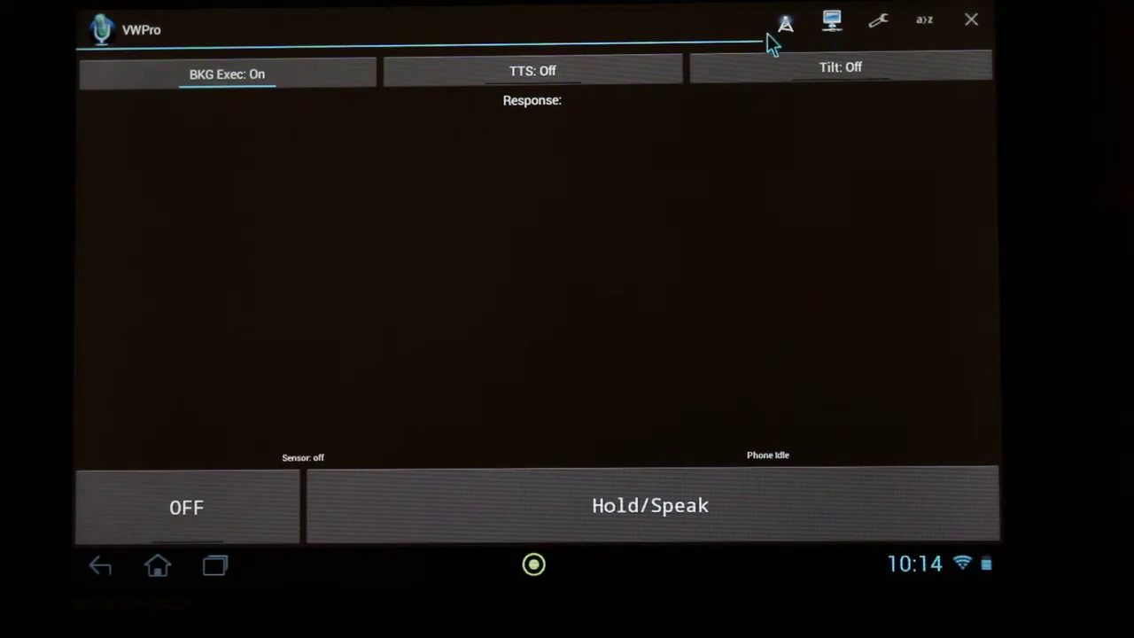
Scan for hosts, find MSI at 192.168.0.126, and view the known hosts list
left_click(786, 32)
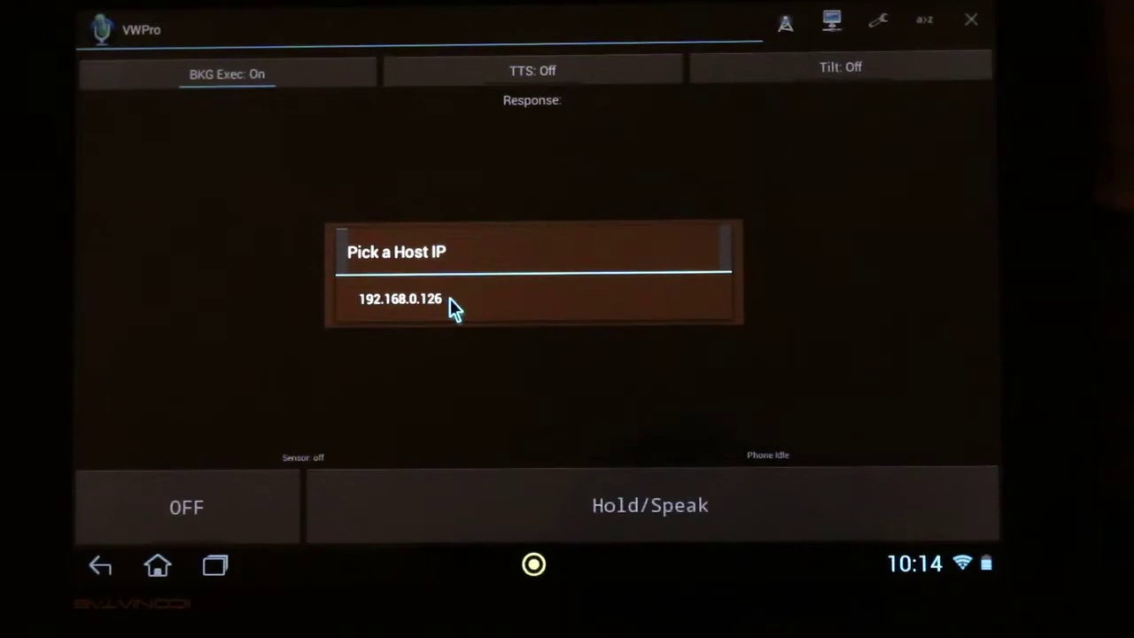
left_click(848, 282)
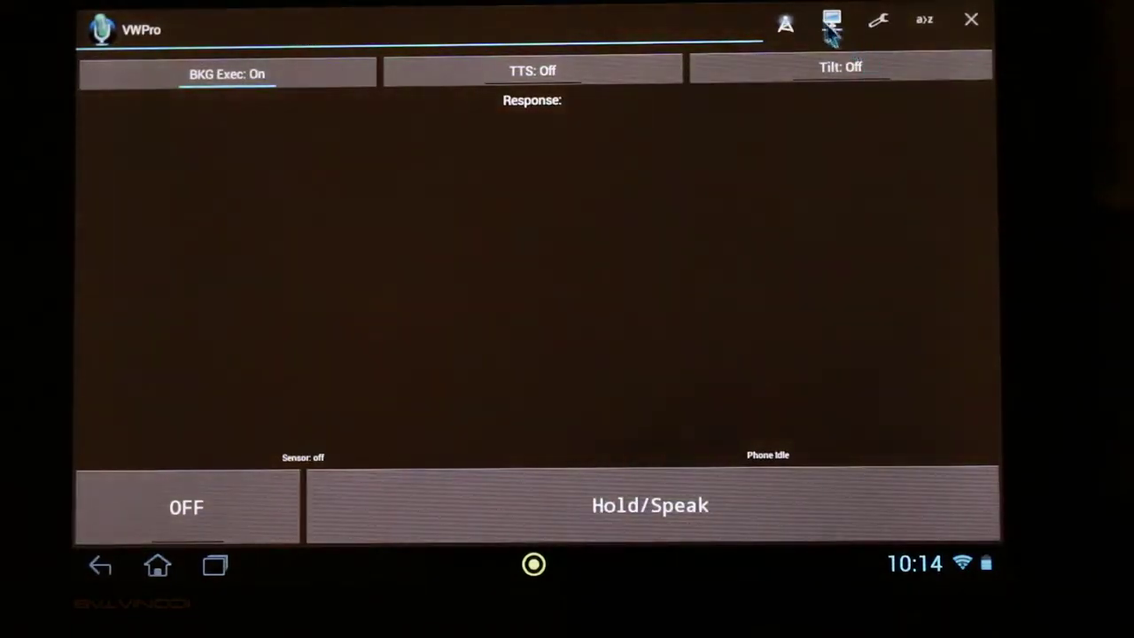
left_click(833, 25)
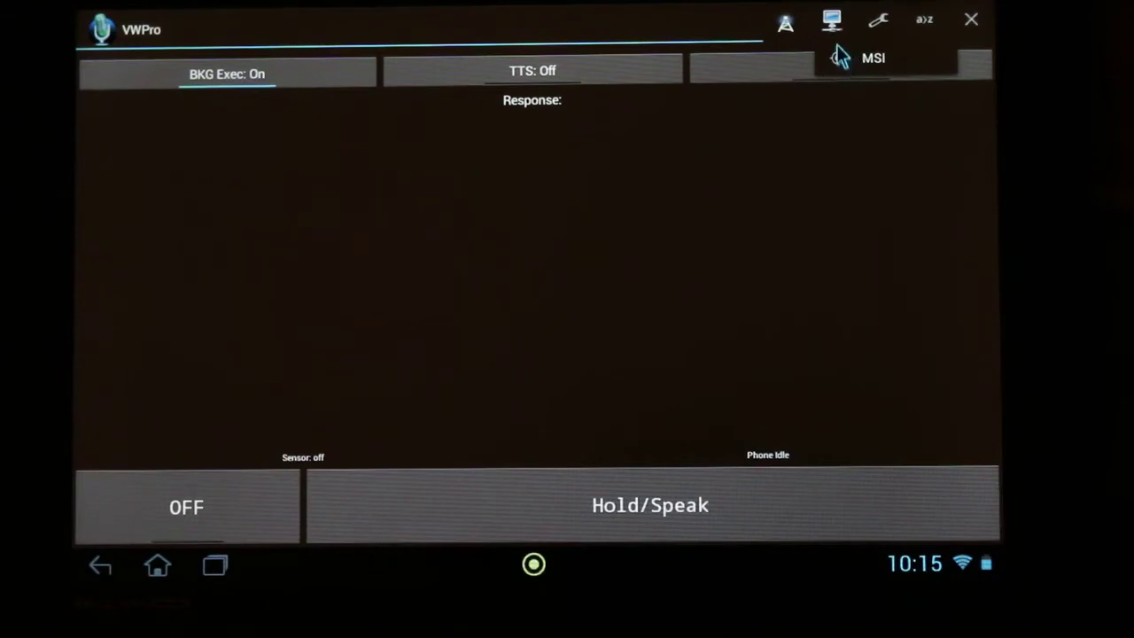
Open Settings and the editable Host List showing the MSI 192.168.0.126 entry
left_click(882, 29)
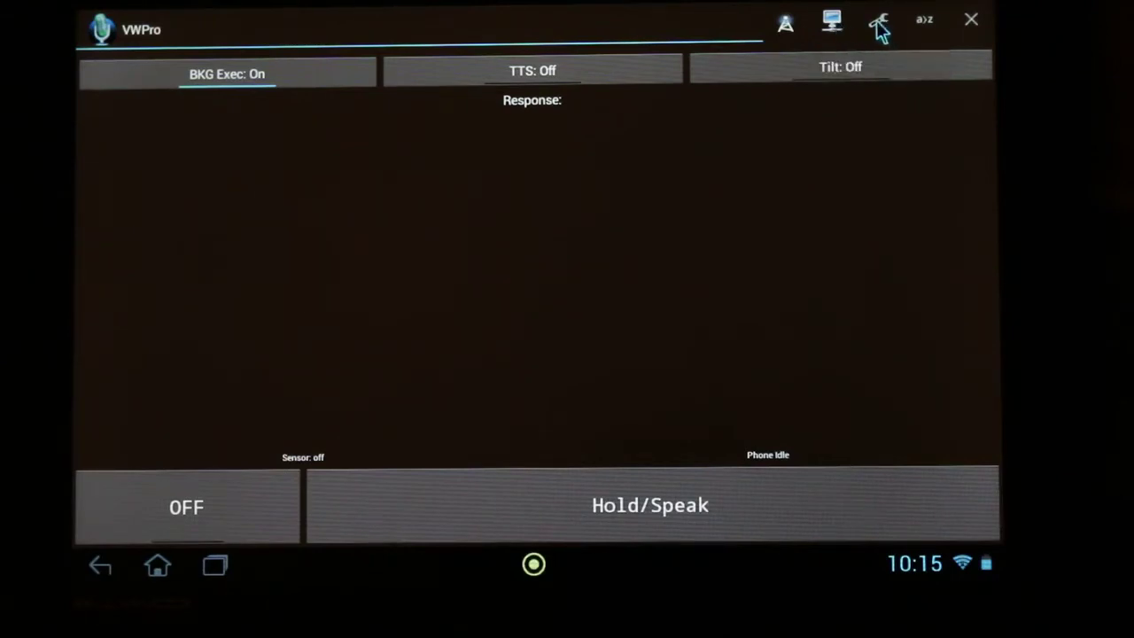
left_click(882, 29)
scroll(753, 183, "down", 5)
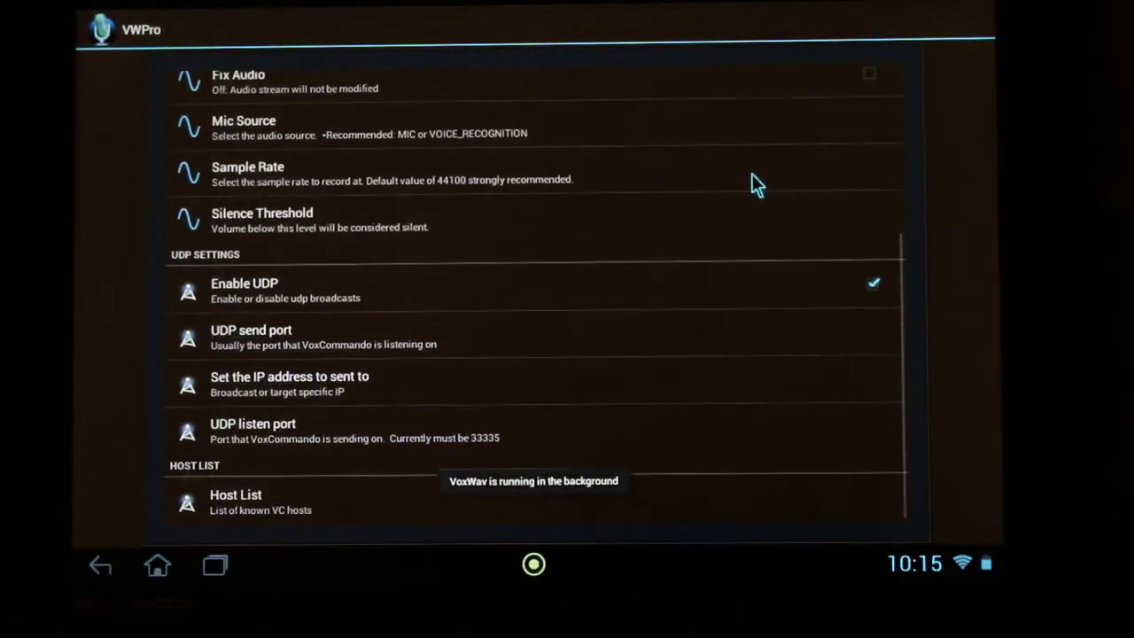
left_click(245, 496)
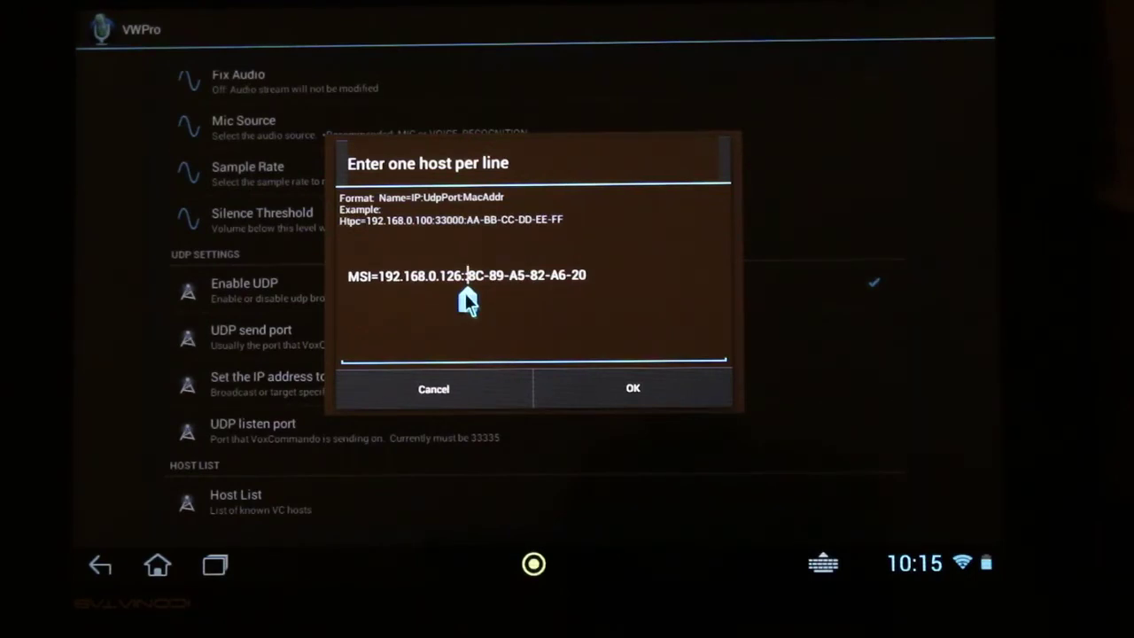
type(":")
Duplicate the MSI host entry onto a second line
double_click(351, 278)
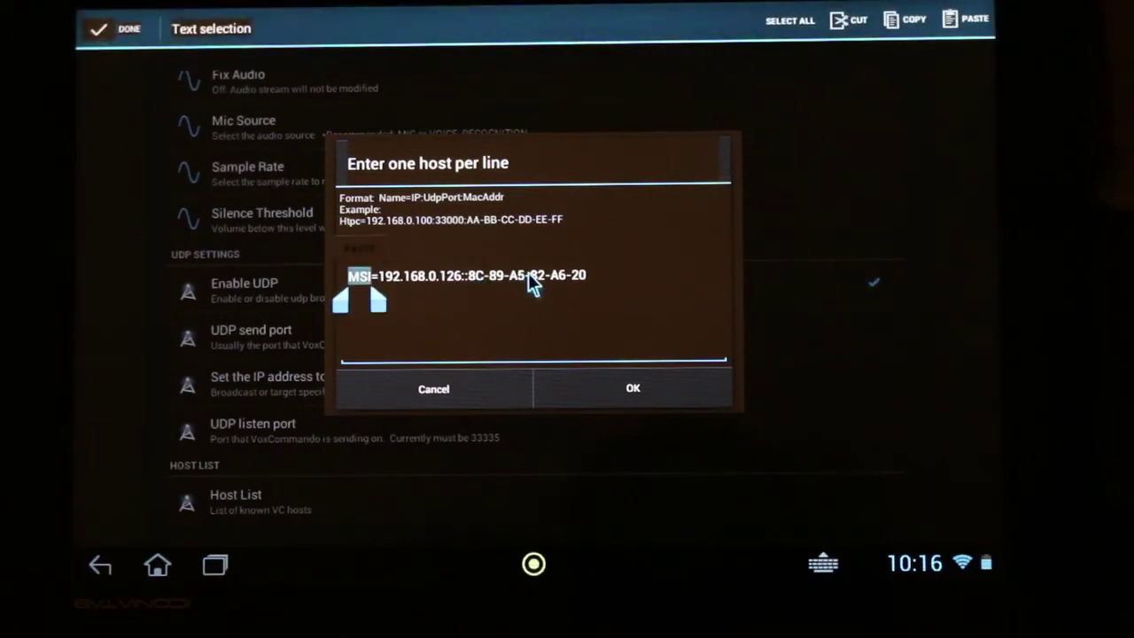
left_click_drag(380, 301, 625, 304)
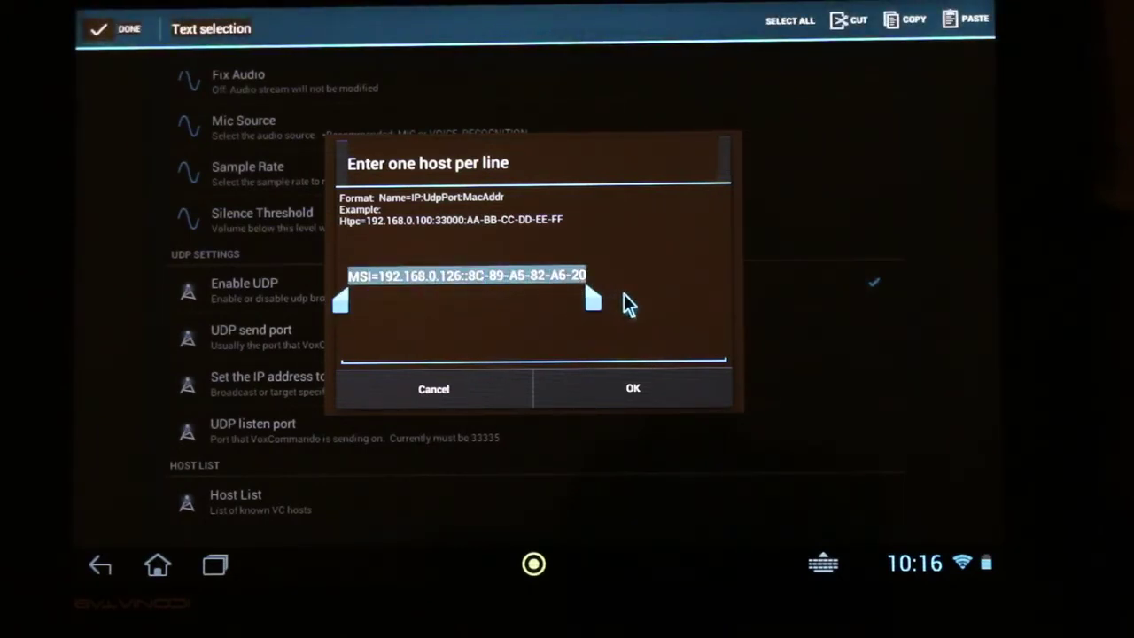
left_click(625, 296)
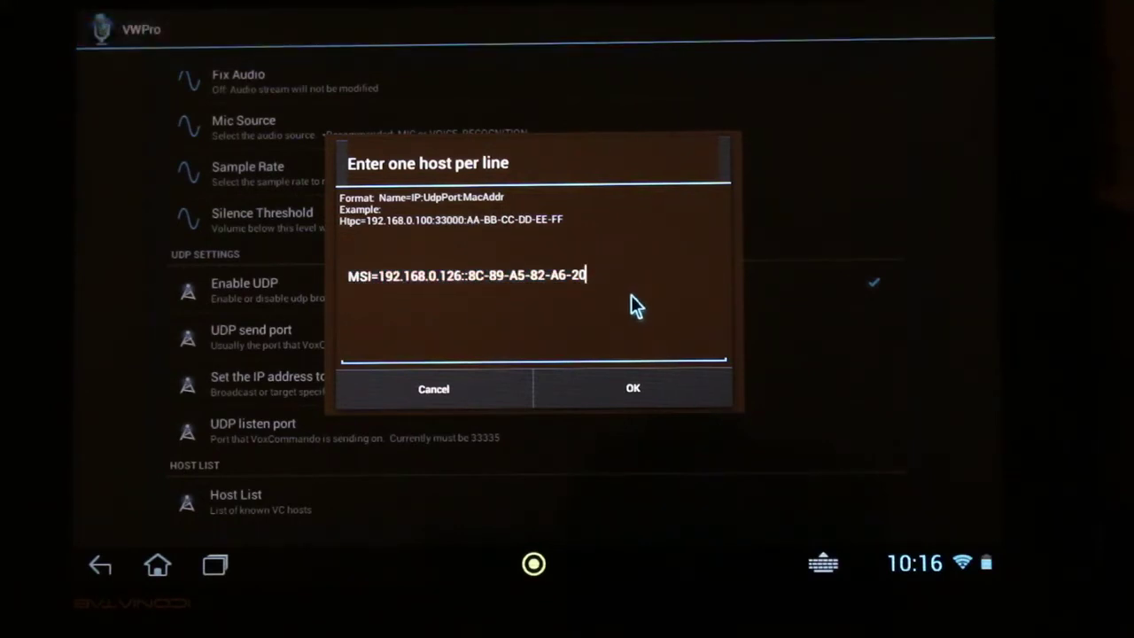
key("Return")
type("MSI=192.168.0.126::8C-89-A5-82-A6-20")
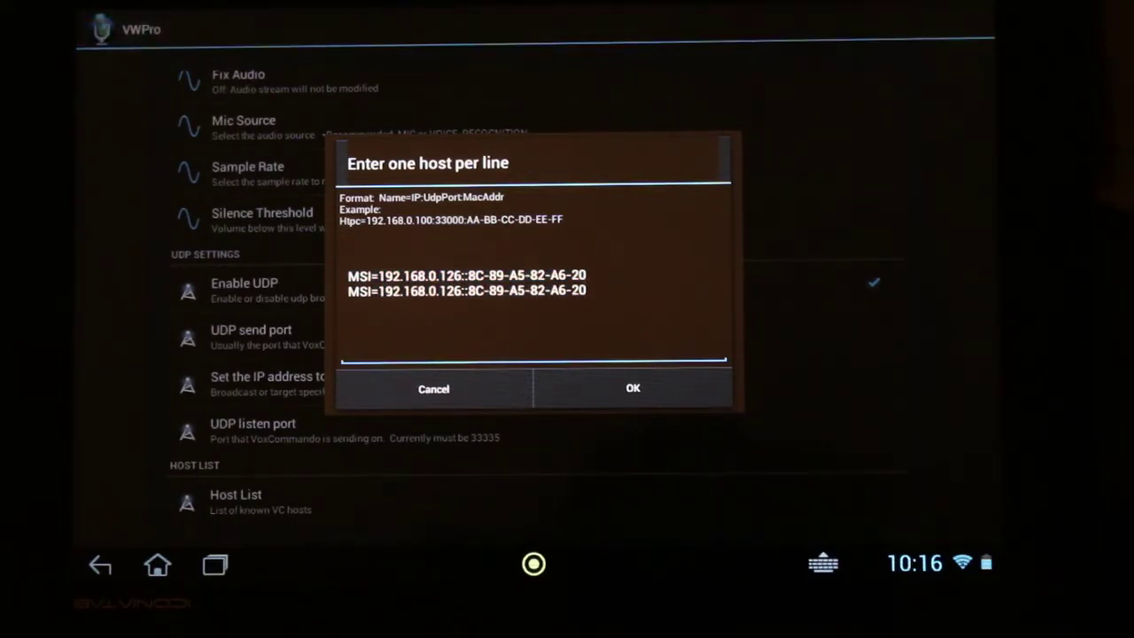
Set port 33339 on the first MSI line and 33340 on the second
left_click(582, 276)
left_click_drag(585, 282, 483, 281)
key("Left")
key("Left")
key("Left")
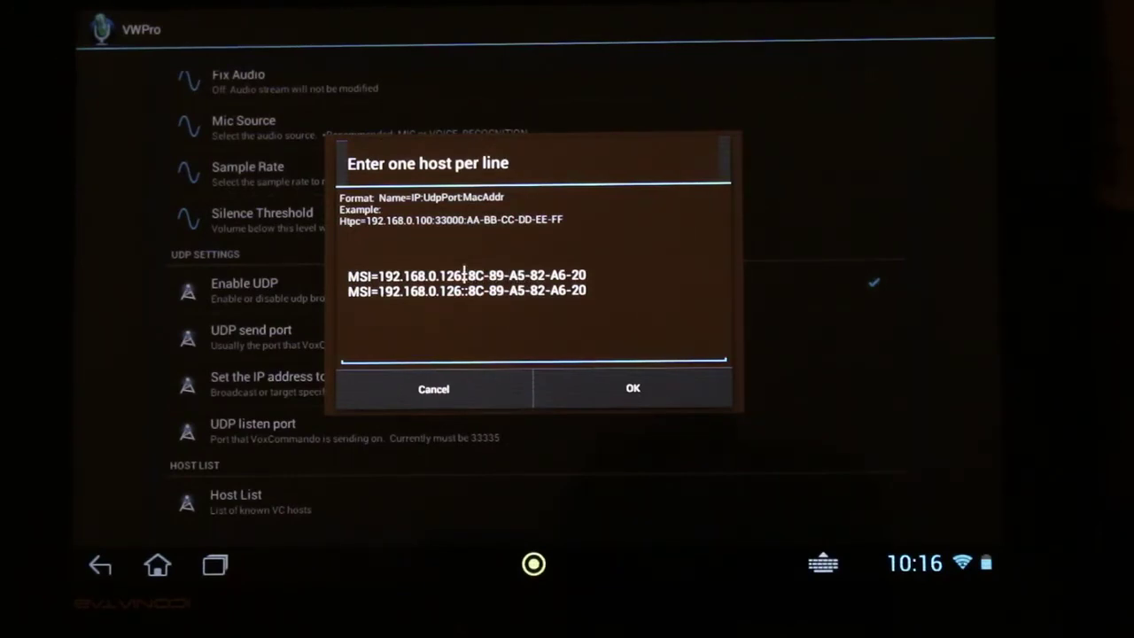
type("3")
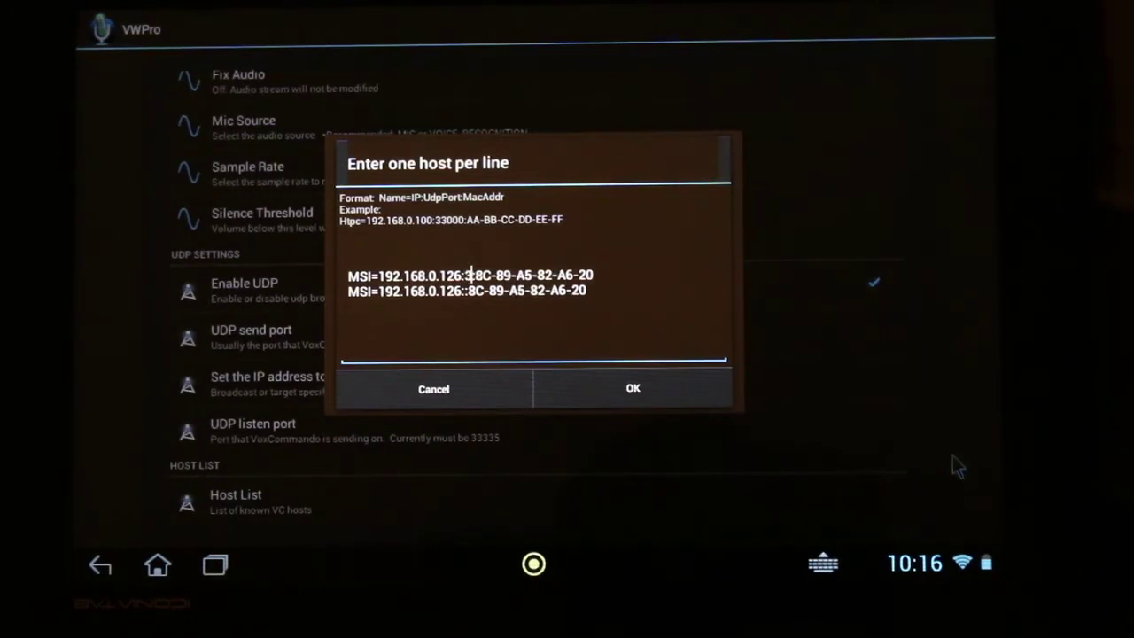
type("333")
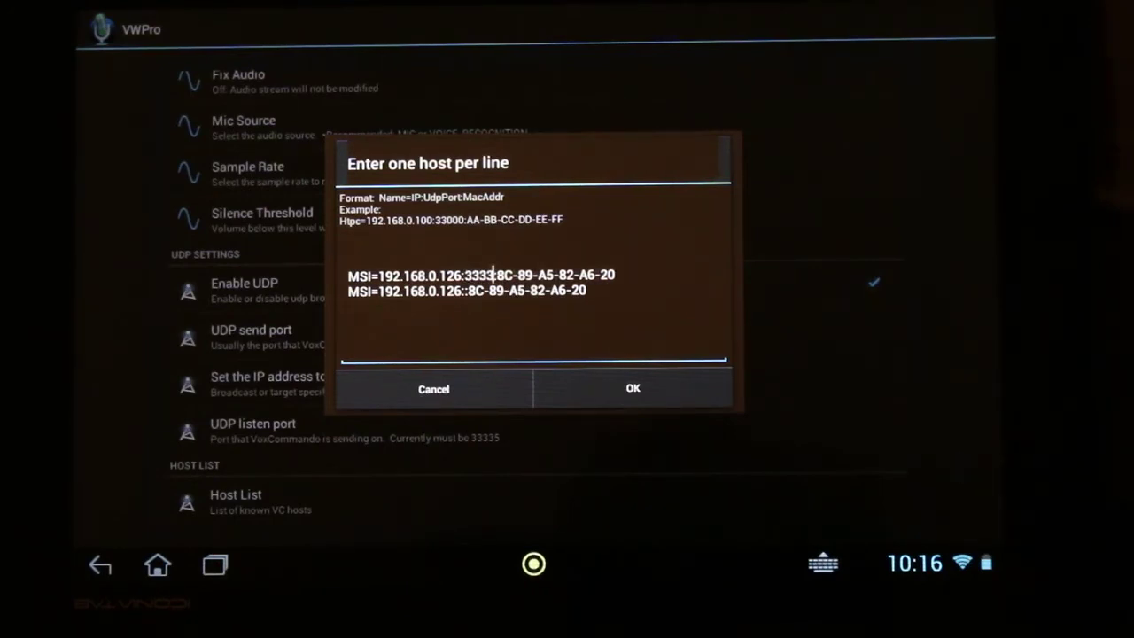
type("9")
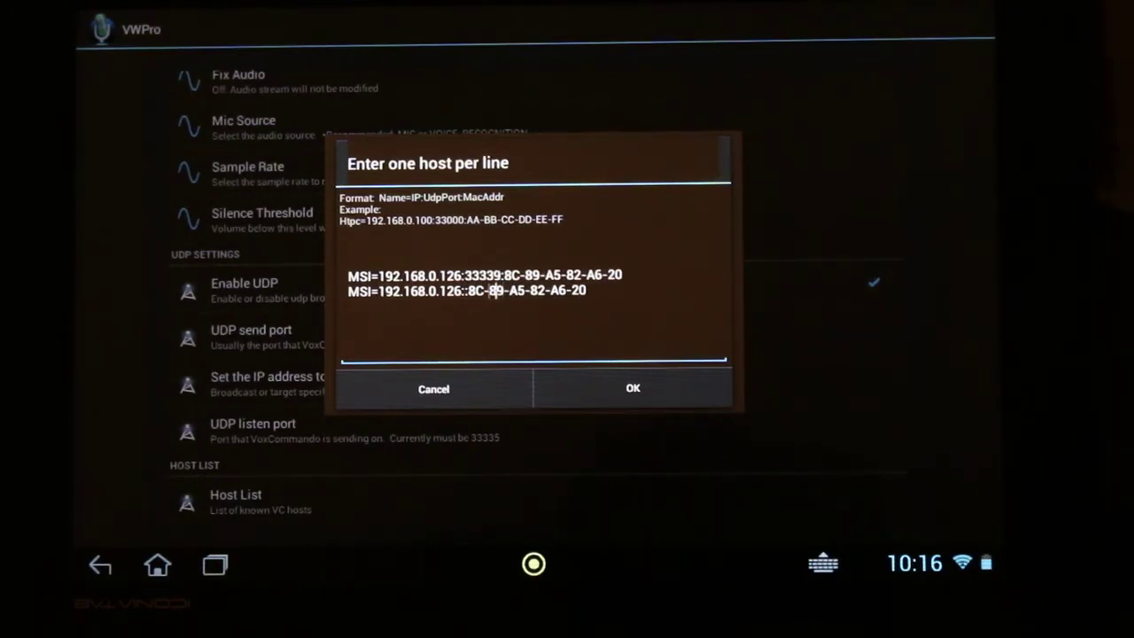
left_click(463, 291)
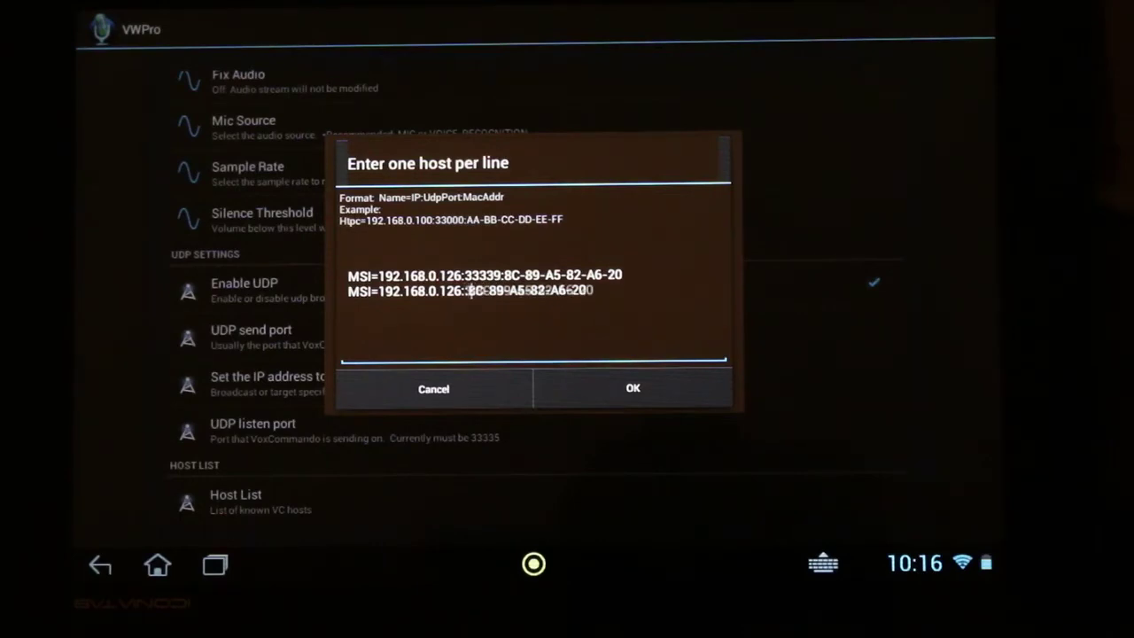
type("333:")
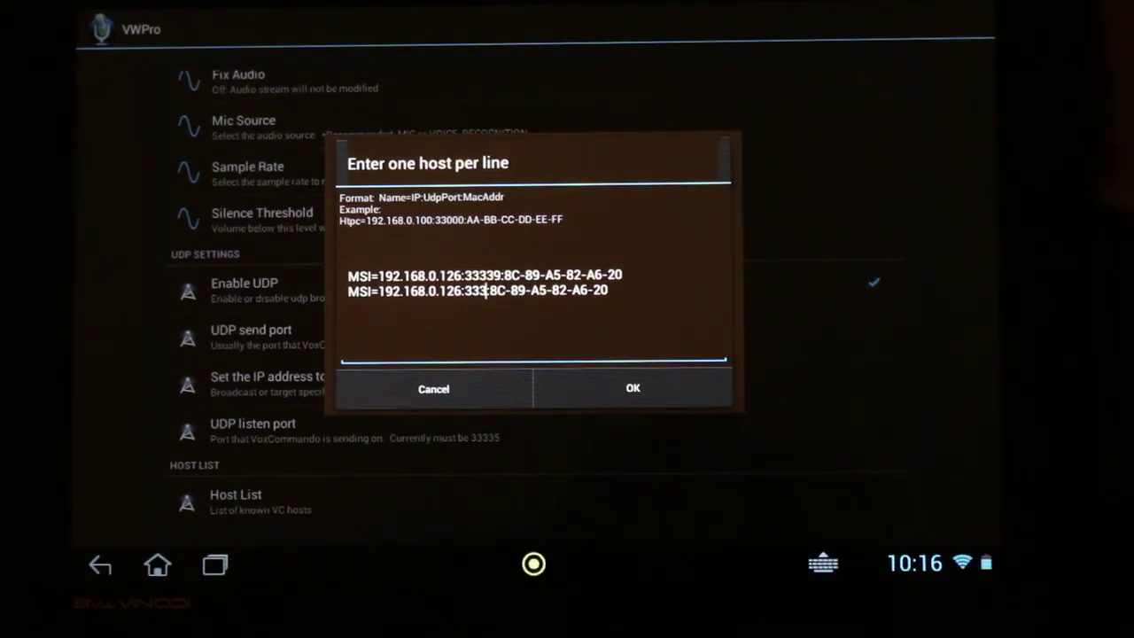
type("40")
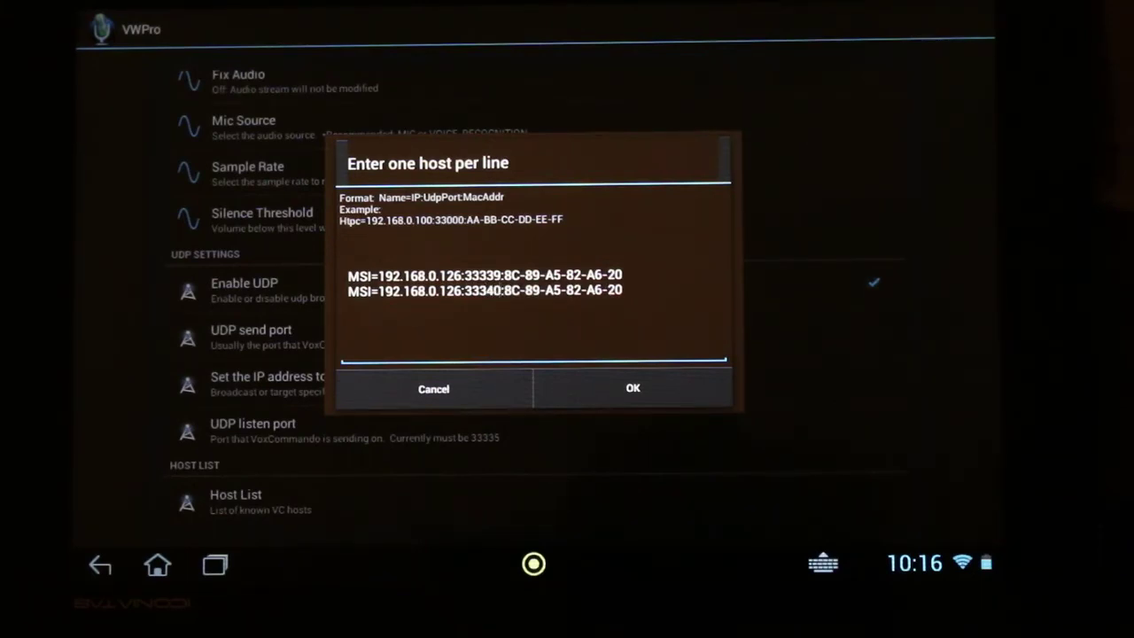
key("Left")
key("Left")
key("Left")
key("Left")
key("Left")
key("Left")
key("Left")
key("Left")
key("Left")
key("Left")
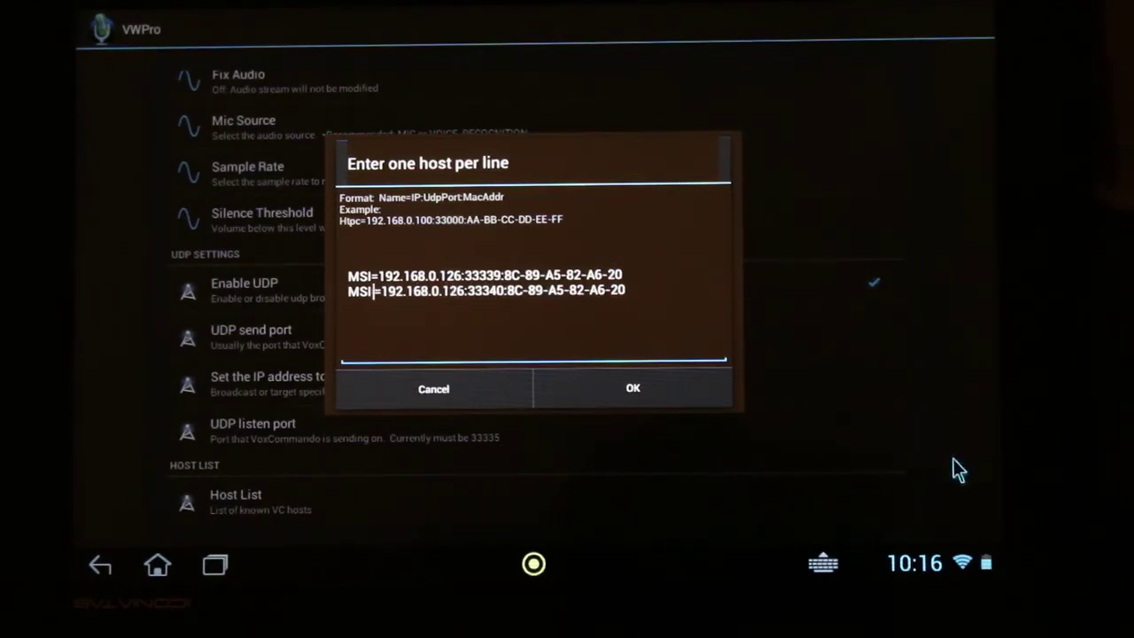
Name line 2 'MSI German' and line 1 'MSI English', then save the host list
type("German")
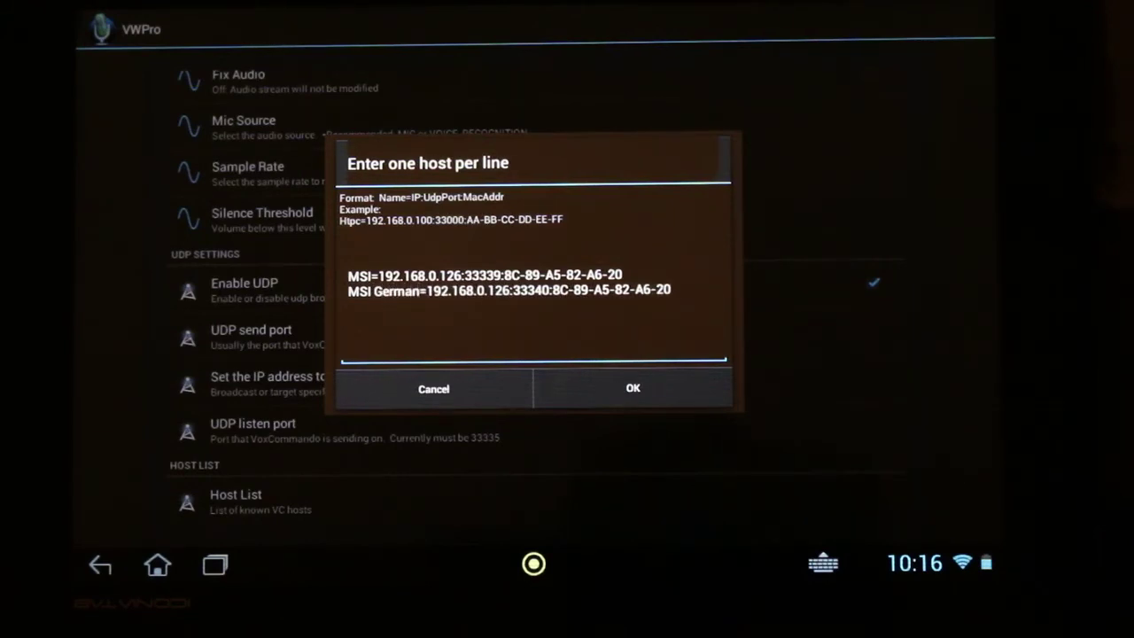
key("Up")
key("Left")
key("Left")
key("Left")
key("Left")
key("Left")
key("Left")
key("Left")
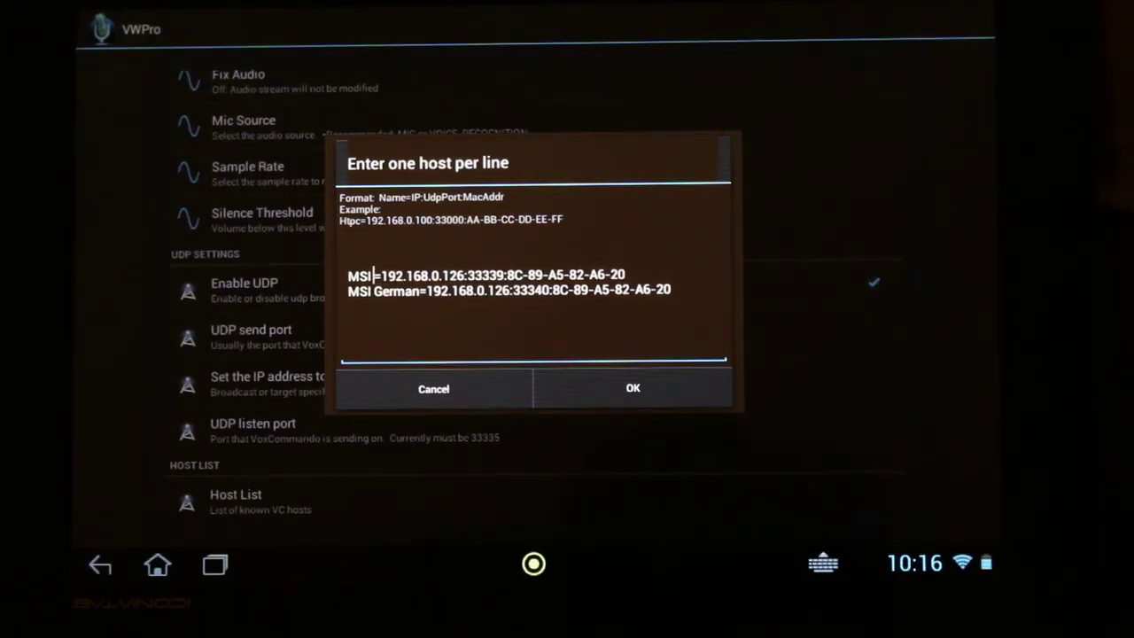
type("English")
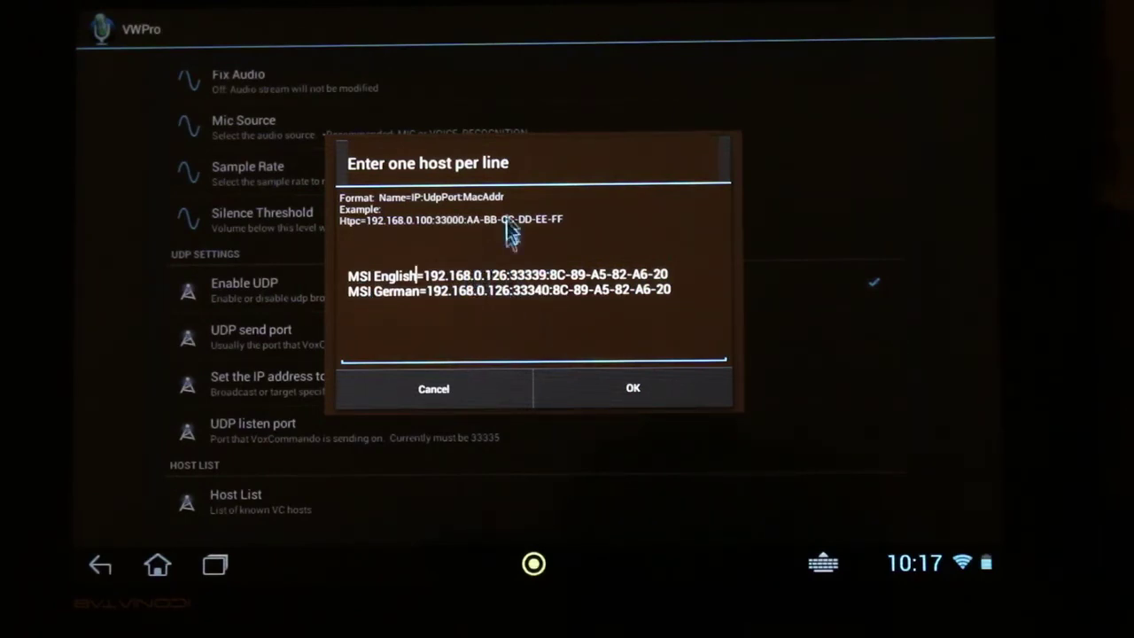
left_click(633, 390)
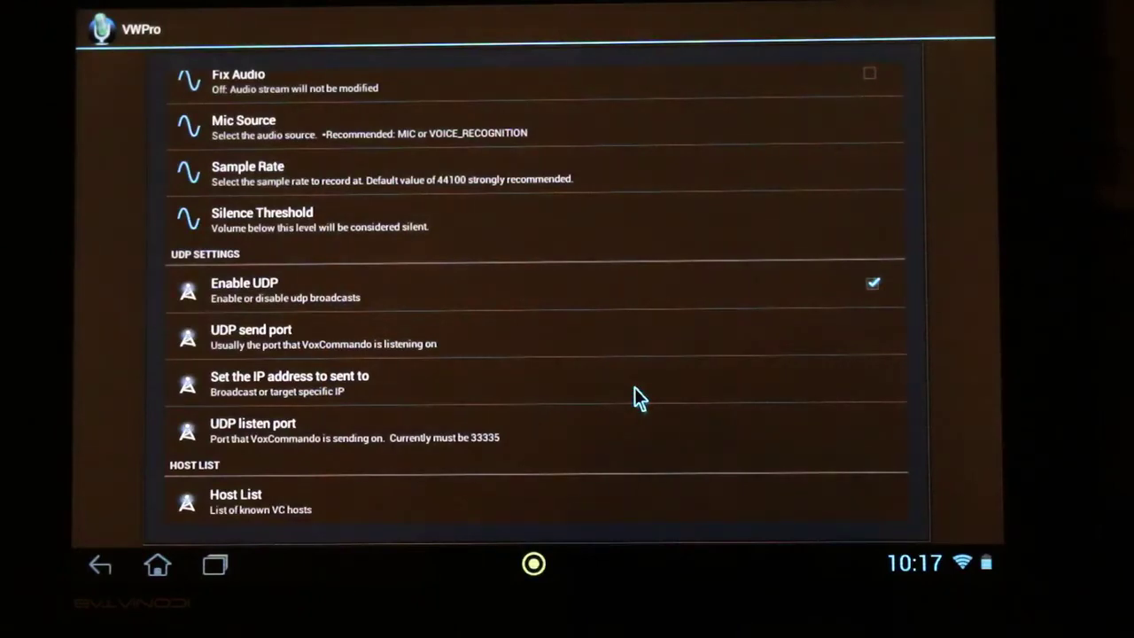
Return to the main screen and check the host dropdown
left_click(102, 569)
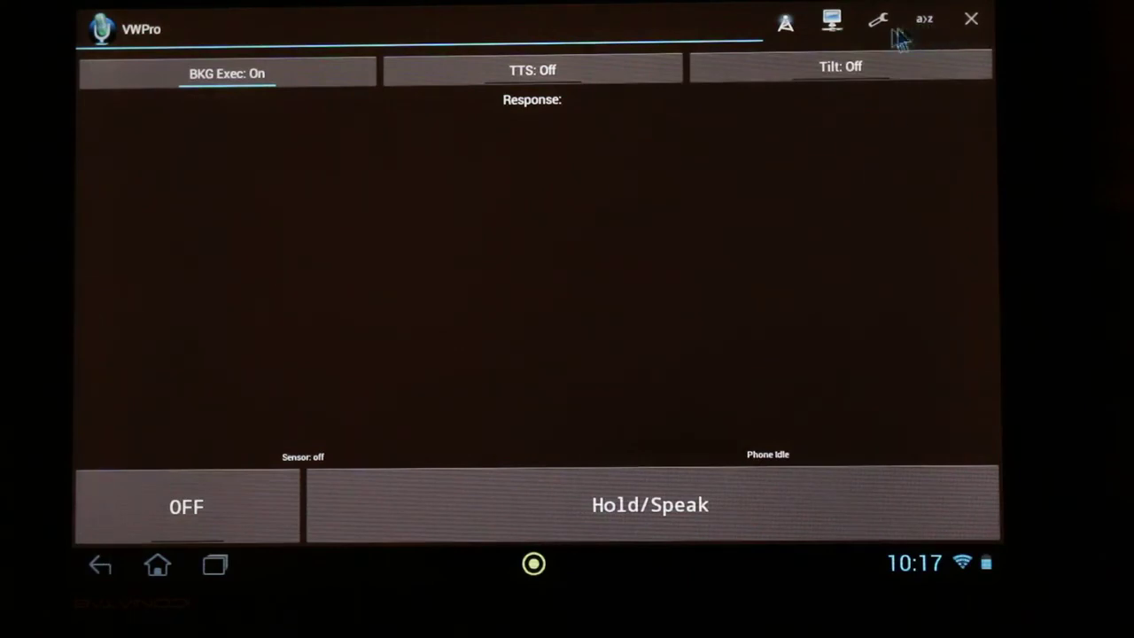
left_click(833, 23)
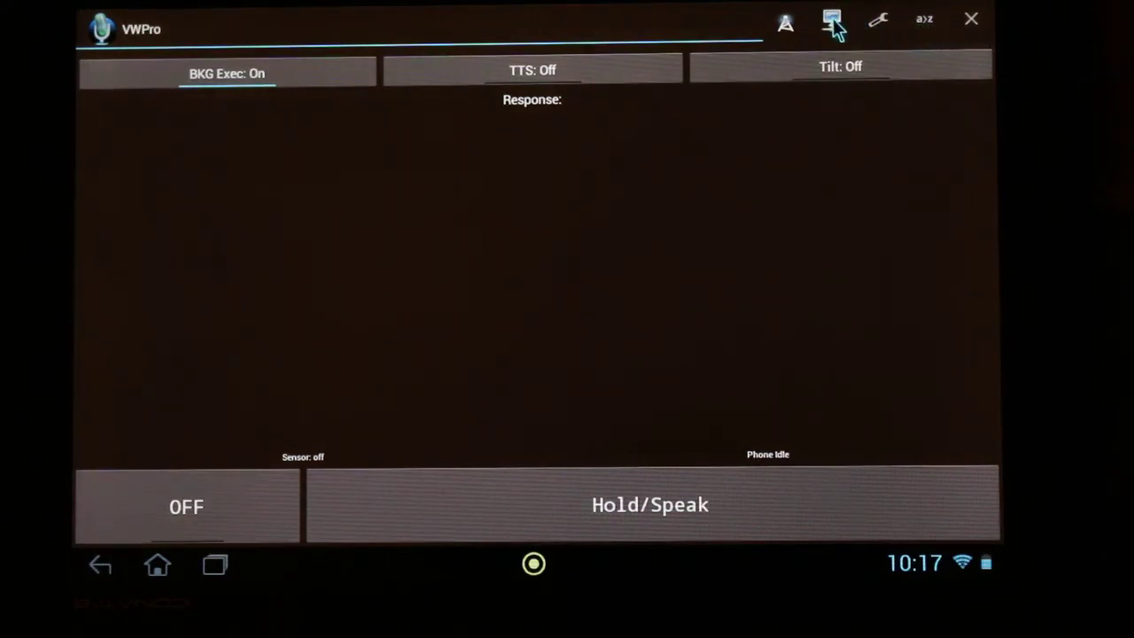
left_click(835, 27)
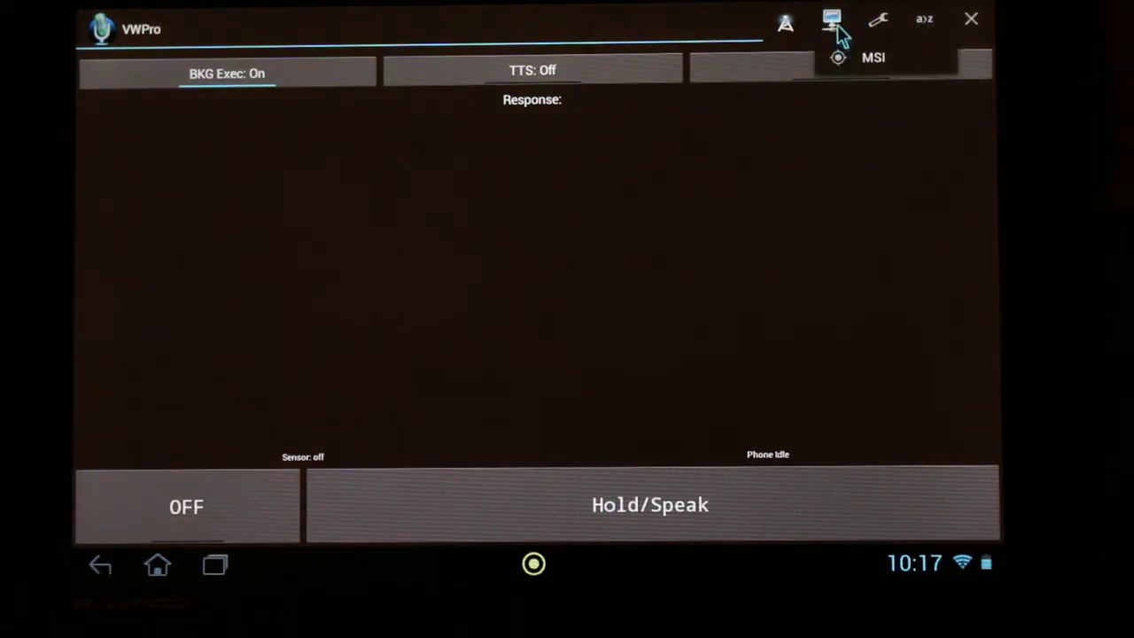
Quit and relaunch VWPro, then confirm MSI German and MSI English appear
left_click(973, 25)
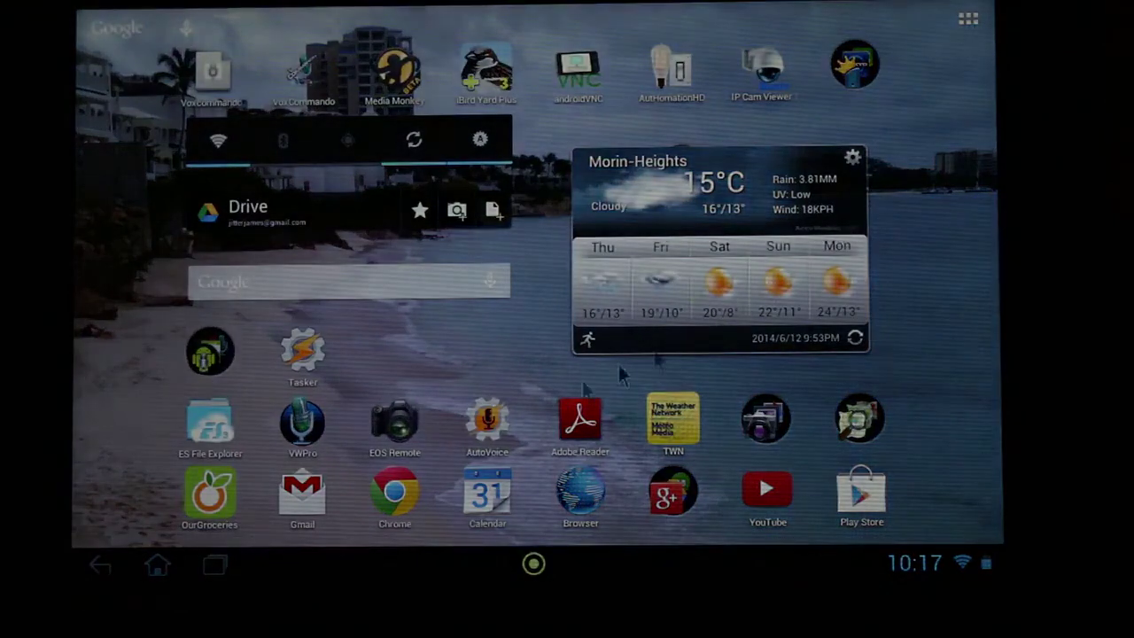
left_click(302, 423)
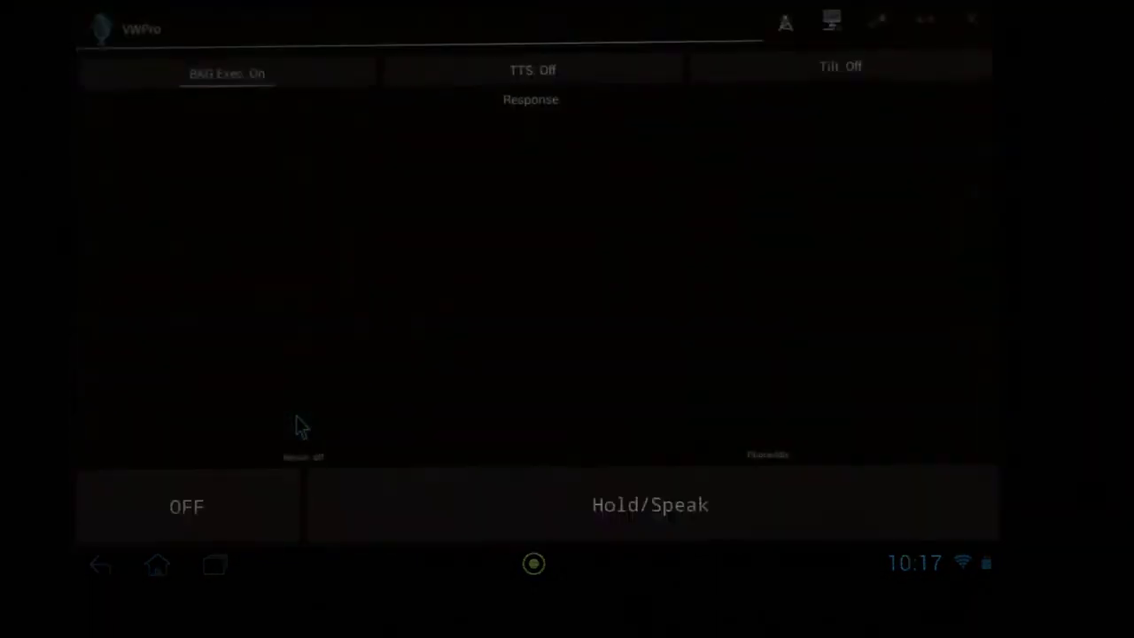
left_click(837, 22)
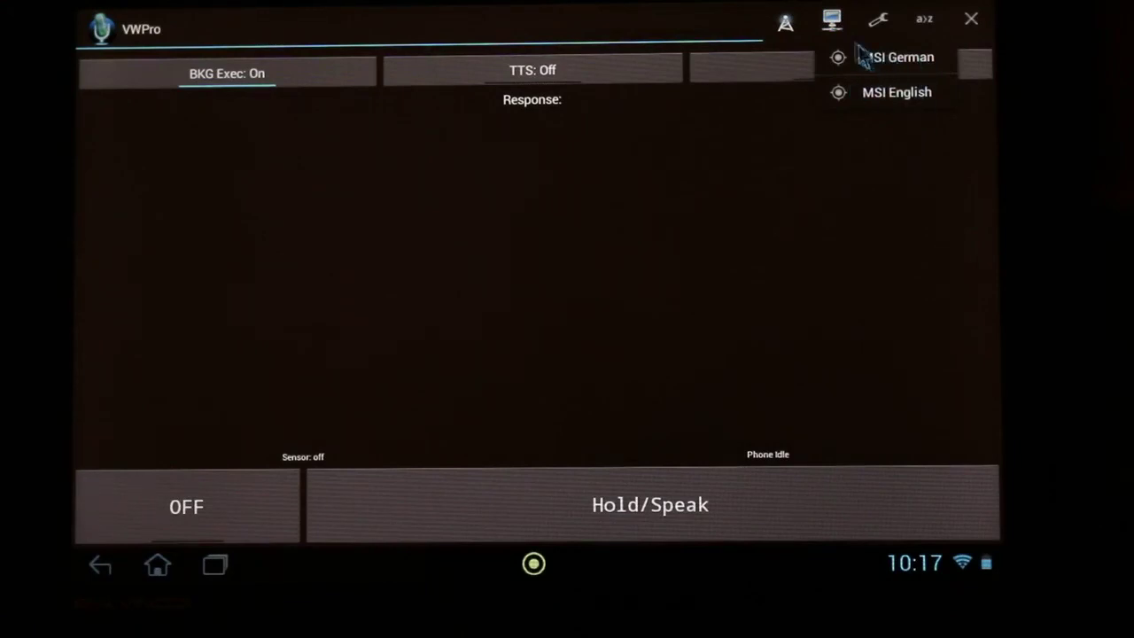
Connect to MSI German on port 33340, then switch back to MSI English
left_click(830, 227)
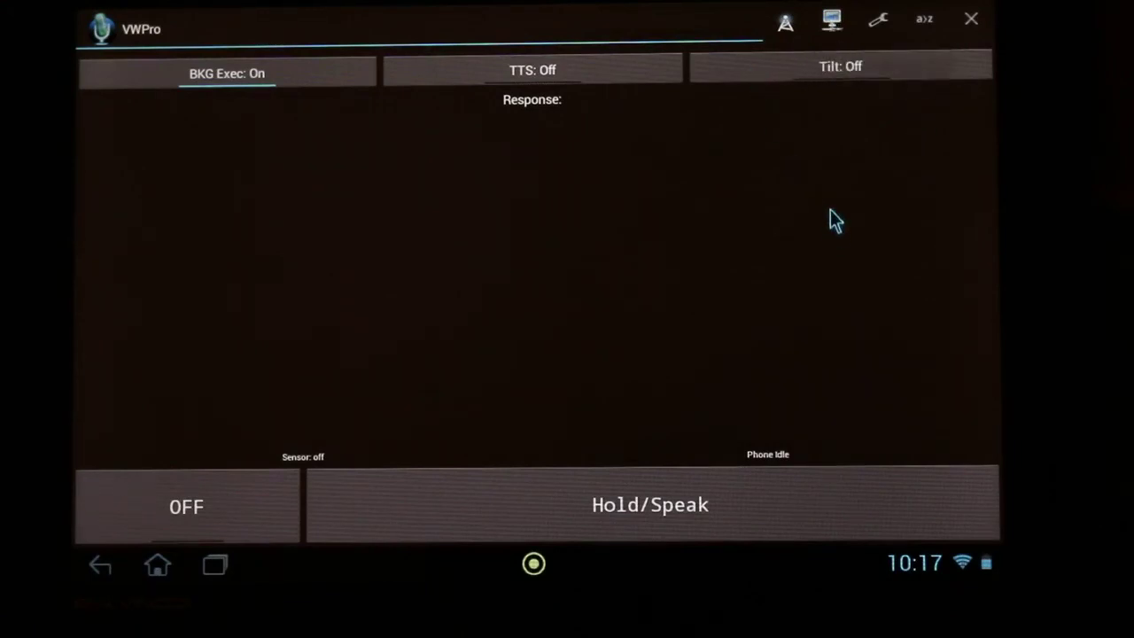
left_click(834, 18)
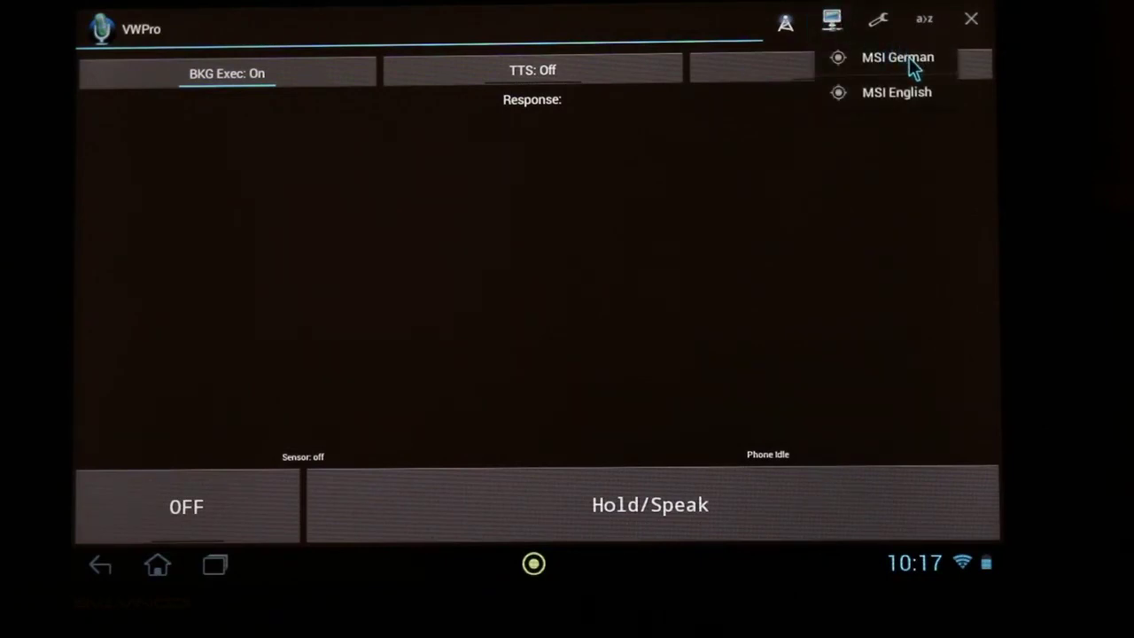
left_click(896, 59)
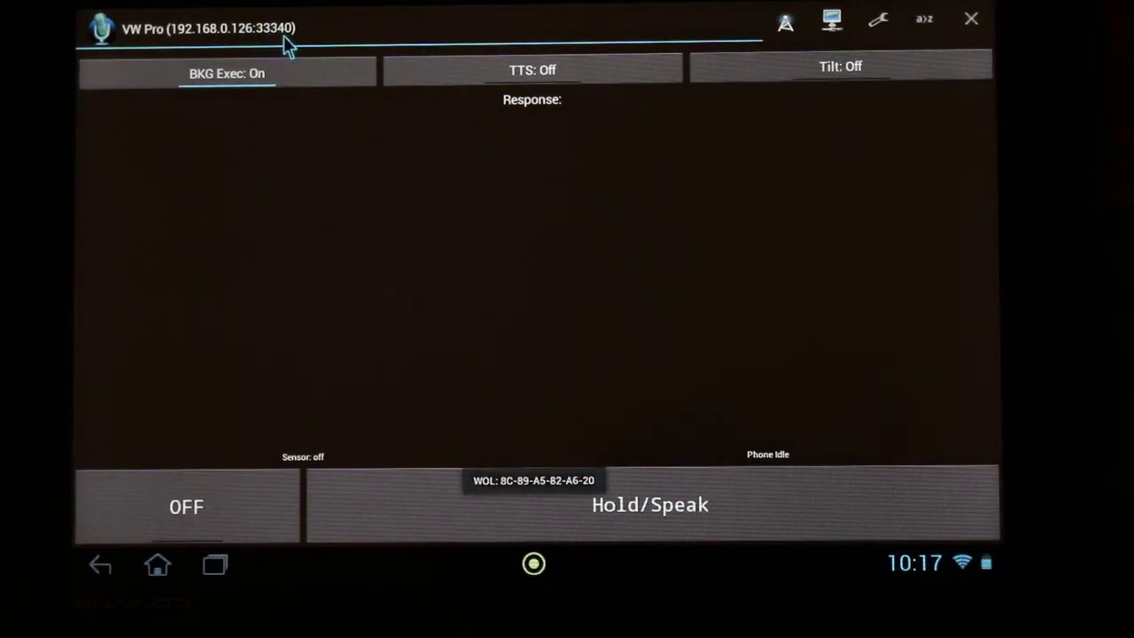
left_click(842, 29)
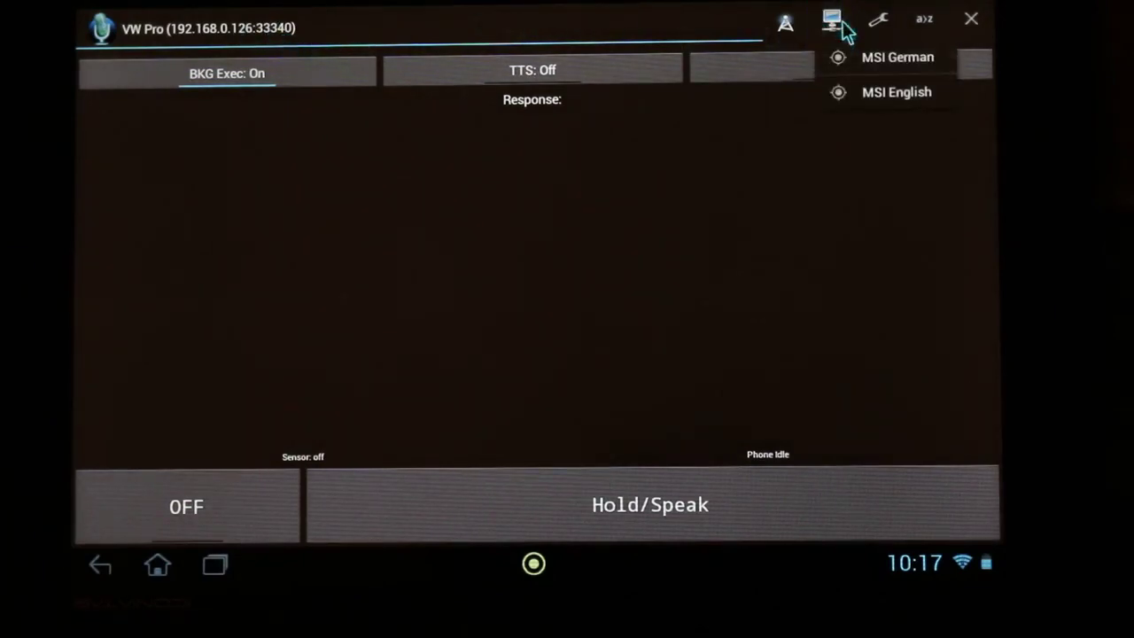
left_click(910, 97)
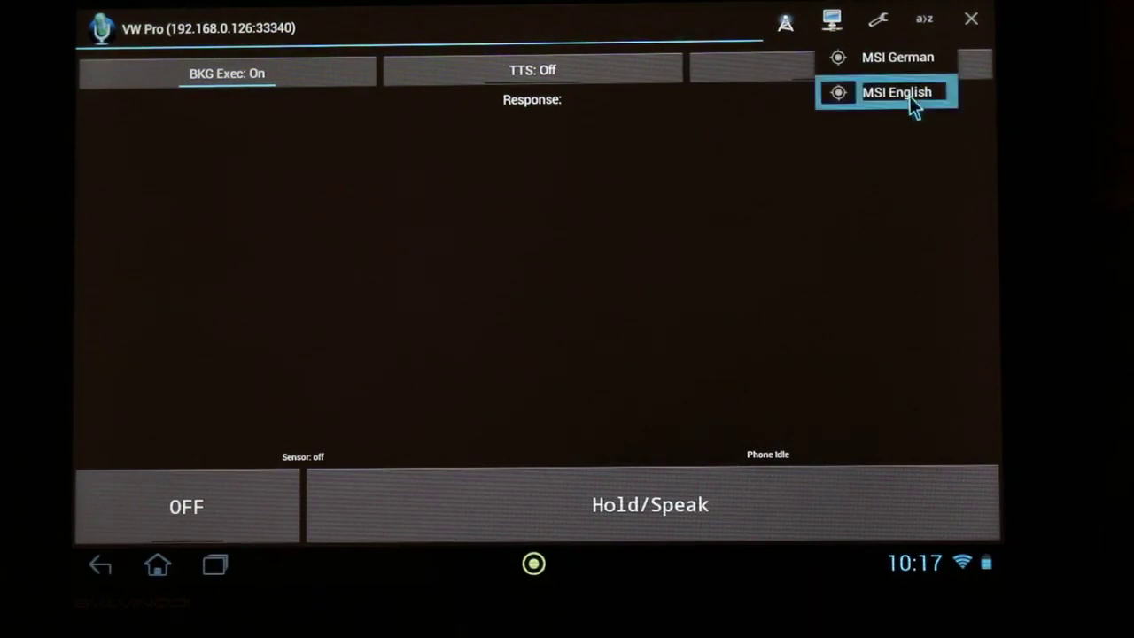